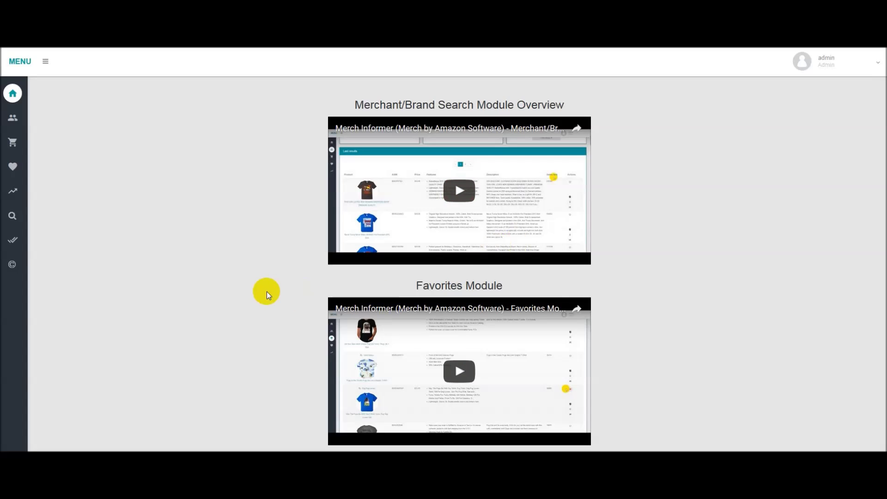
Expand the Keyword finder menu in the sidebar to reveal Search and Favorite Keywords.
click(20, 244)
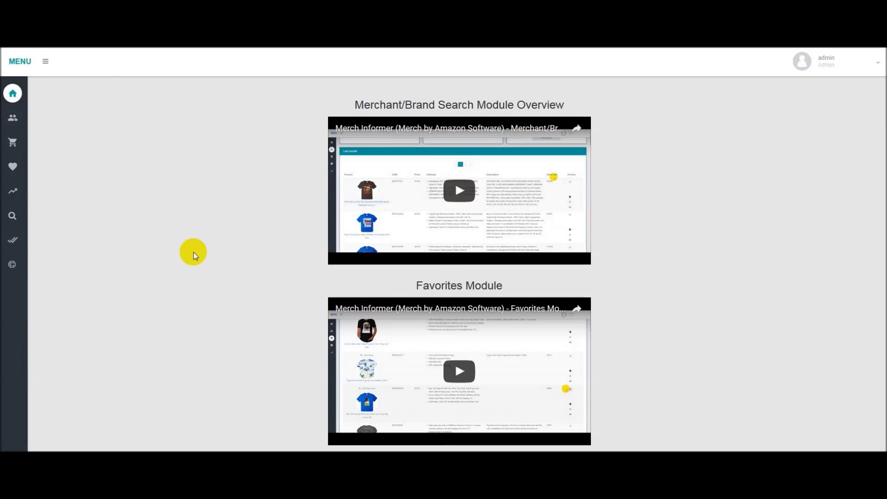
click(19, 216)
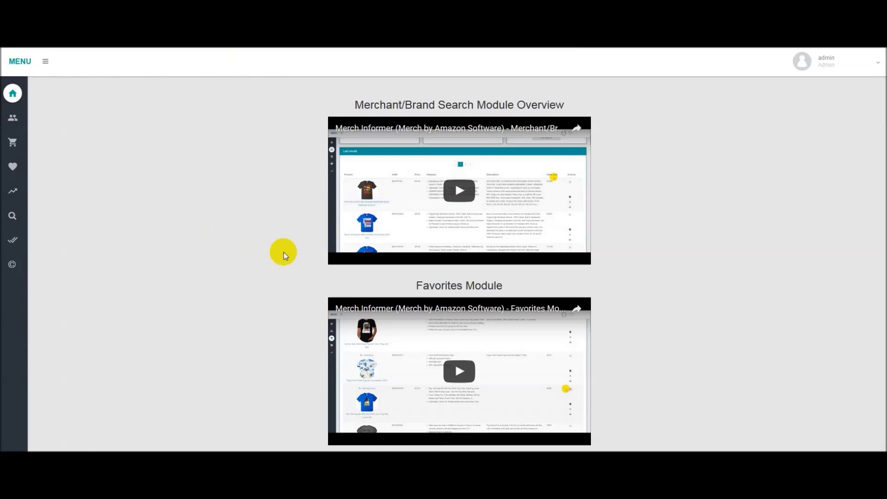
Open the Keyword Finder Search form for Merch By Amazon Shirts and focus the Keywords field.
click(49, 215)
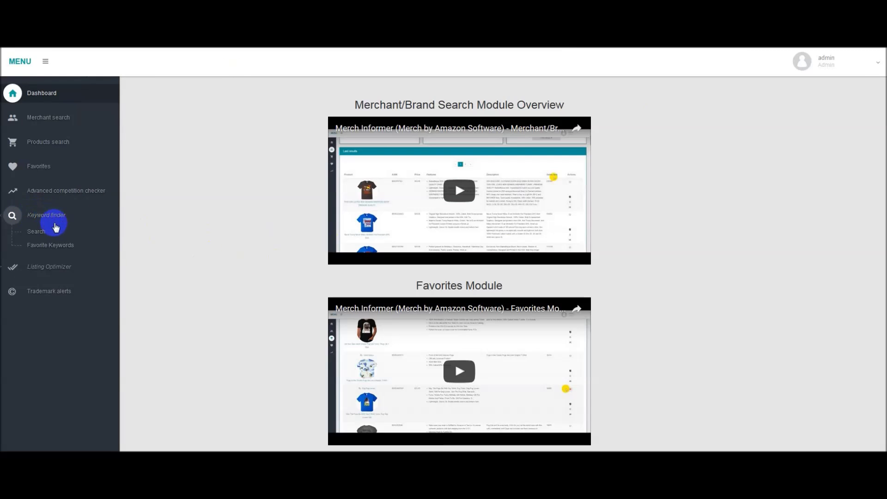
click(39, 233)
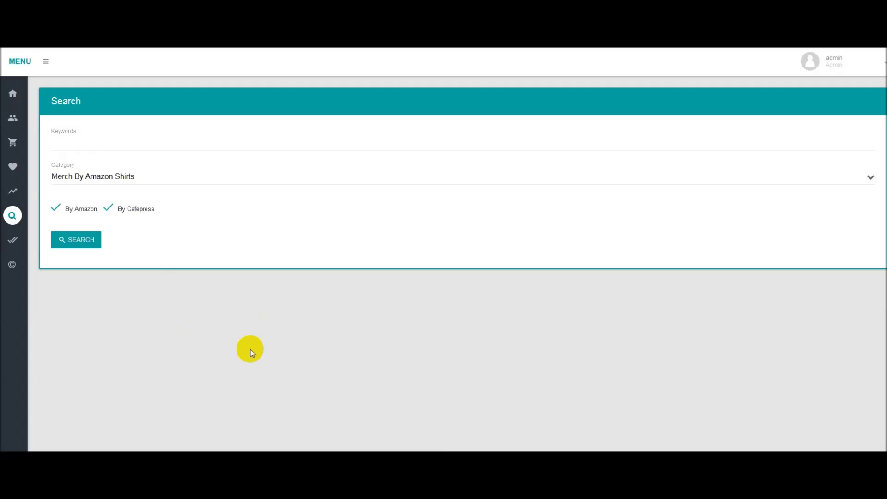
click(92, 145)
After trying 'I love' and 'I am', search Merch By Amazon Shirts for 'more of a'.
text(I love)
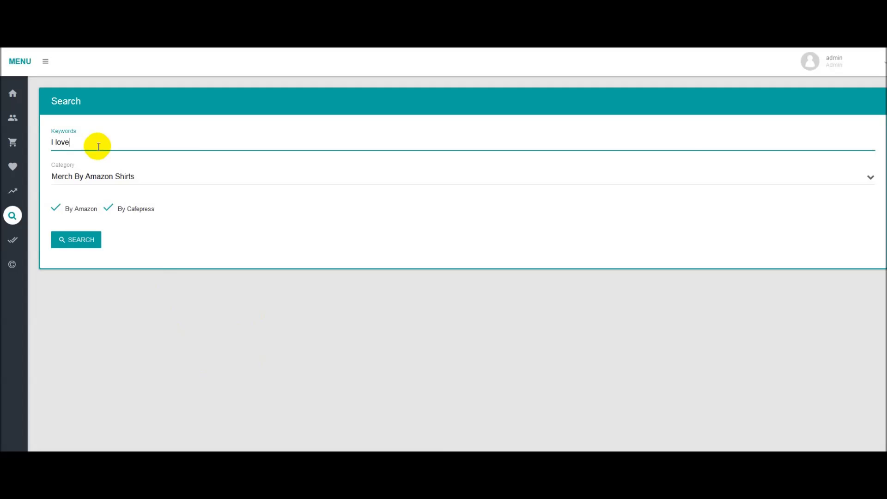
key(BackSpace)
key(BackSpace)
key(BackSpace)
key(BackSpace)
key(BackSpace)
key(BackSpace)
text(I am)
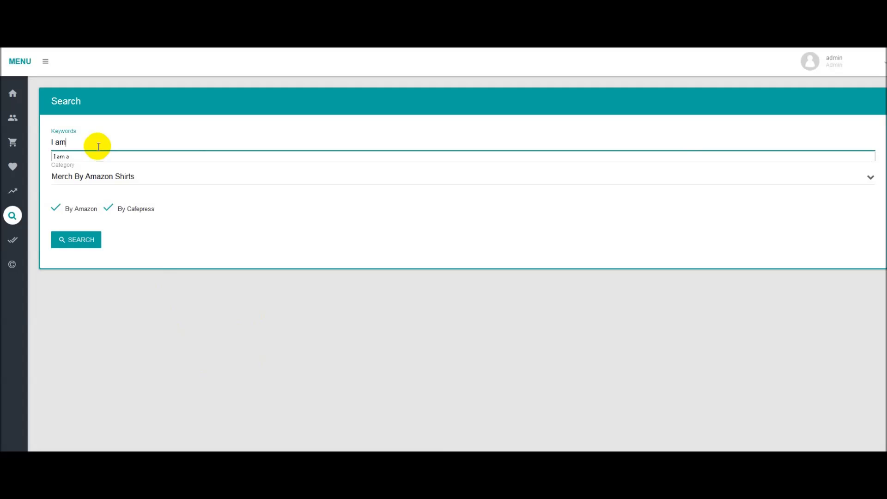
key(Down)
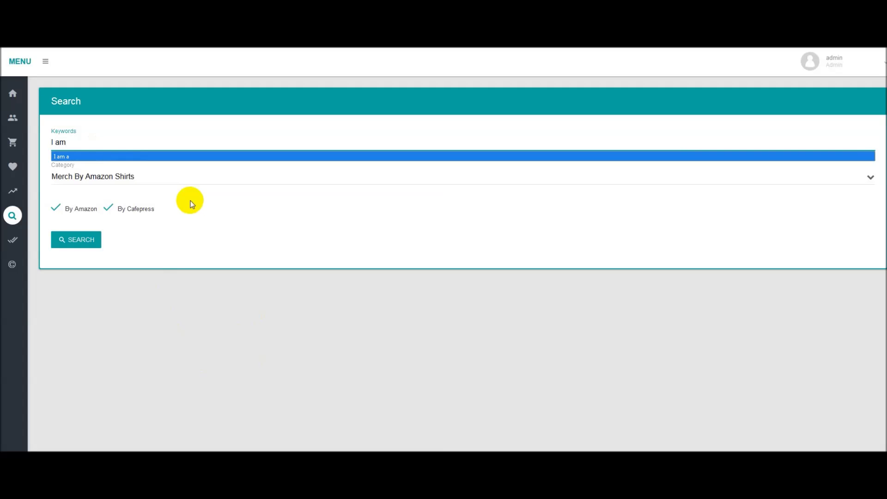
key(BackSpace)
key(BackSpace)
key(BackSpace)
key(BackSpace)
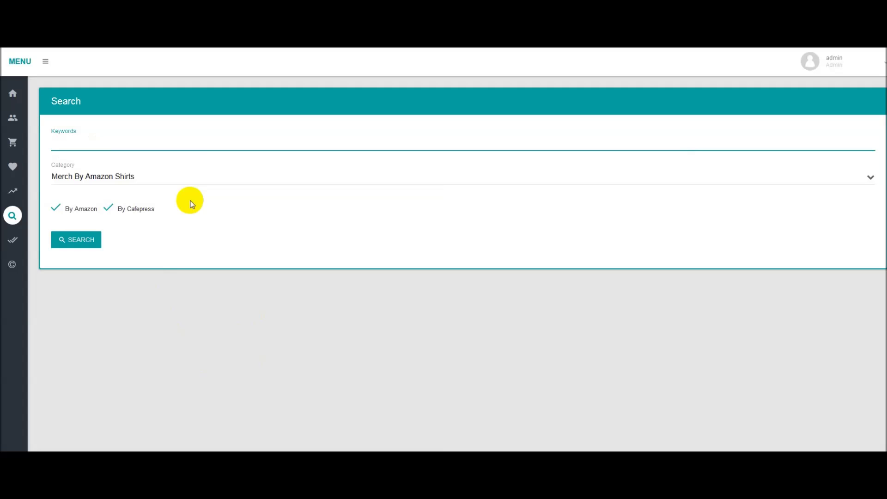
text(more of a)
click(78, 243)
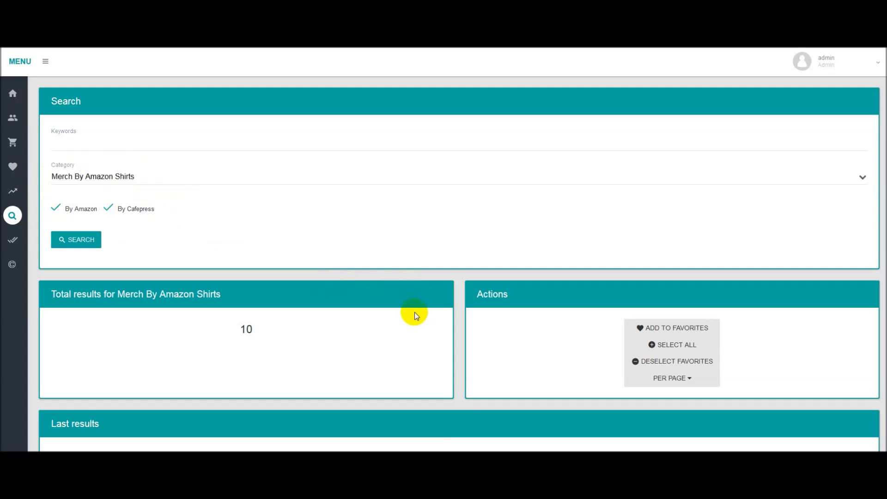
Scroll down to the Last results table listing ten keywords, from 'more' to 'morelli'.
scroll(414, 312, down, 1)
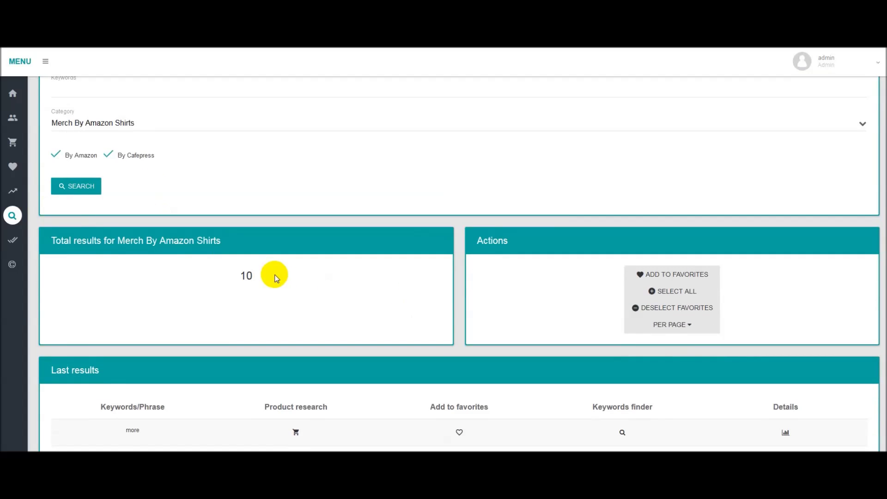
scroll(276, 277, down, 4)
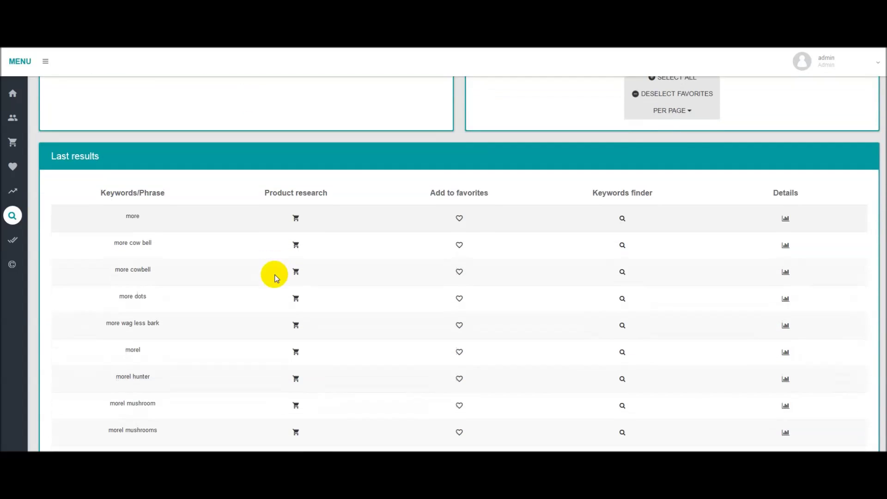
scroll(274, 278, down, 1)
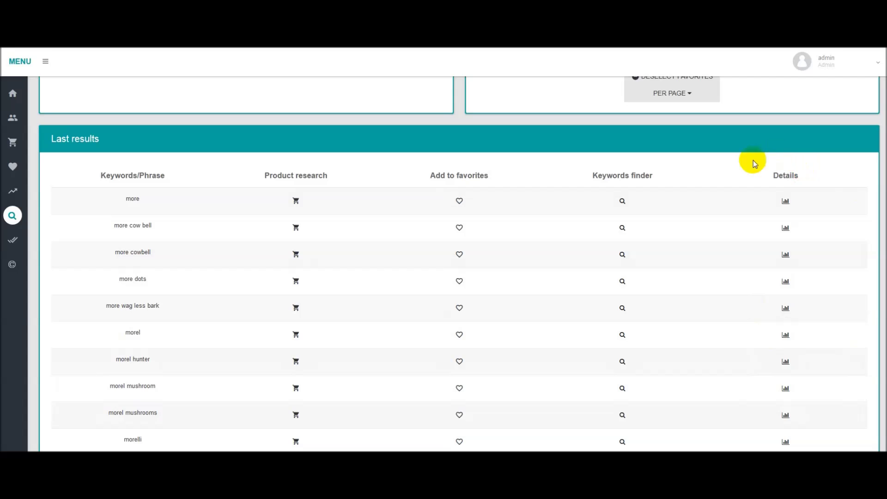
View 'morel mushrooms' details: sales volume 2, competition C, word cloud, SAFE trademark, Trends chart.
click(785, 418)
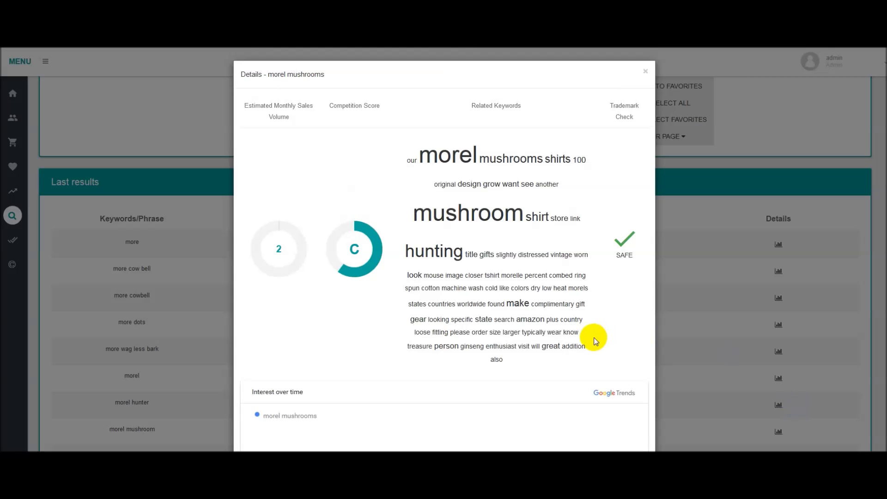
scroll(568, 342, down, 3)
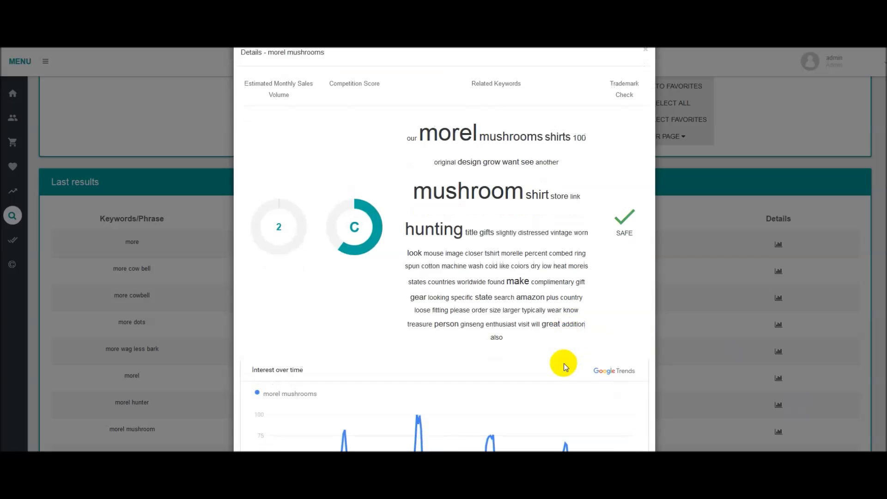
mouse_move(567, 378)
scroll(565, 377, up, 4)
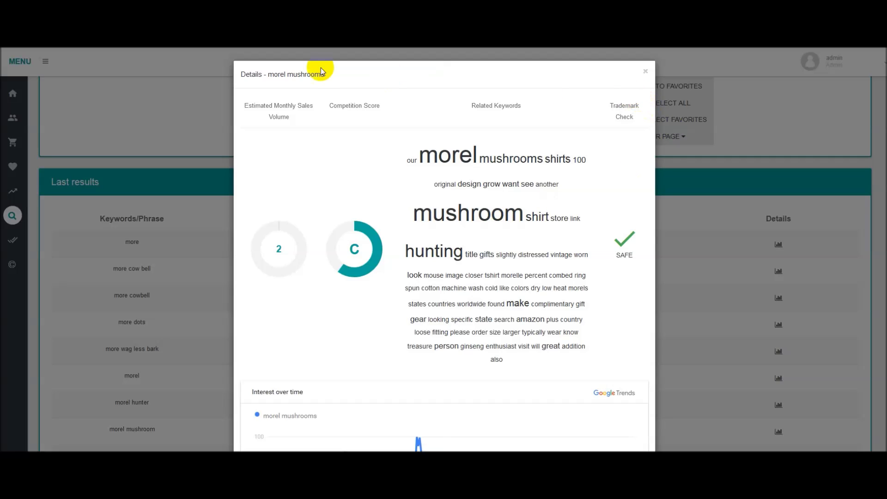
drag(325, 74, 268, 75)
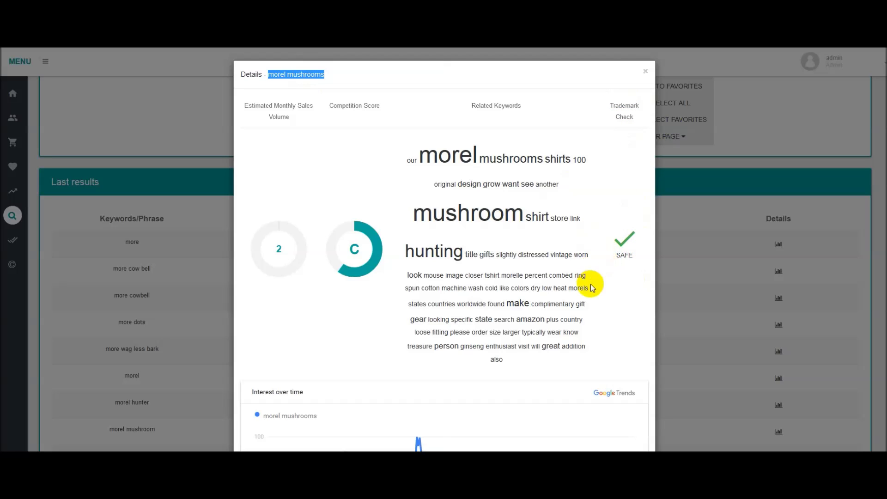
scroll(585, 290, down, 3)
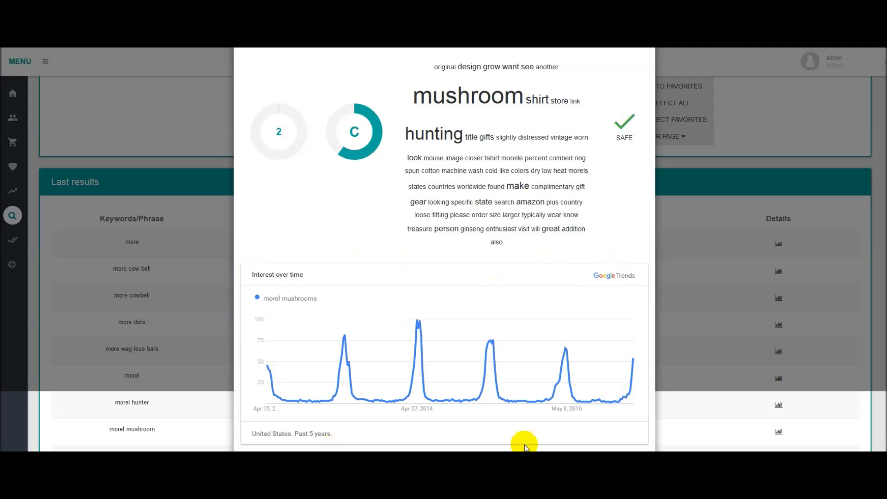
scroll(504, 353, up, 3)
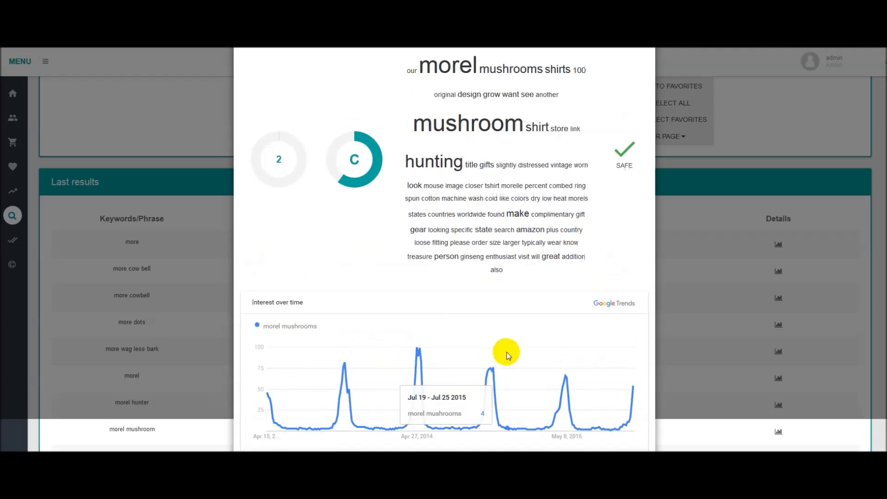
click(648, 73)
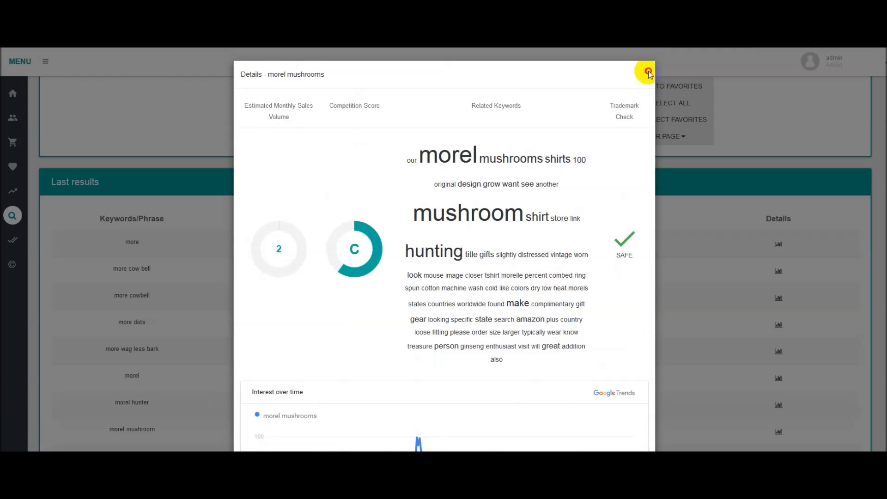
Close the morel mushrooms details and open the details for 'morel hunter'.
click(647, 72)
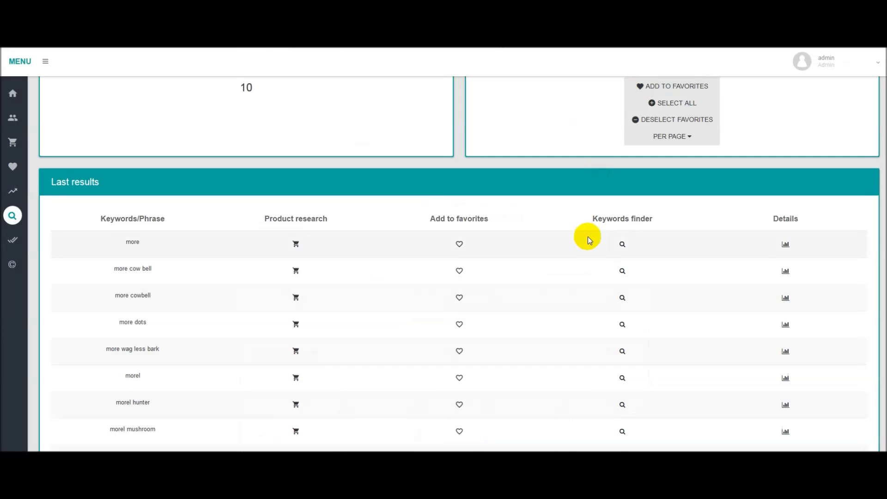
scroll(567, 211, down, 1)
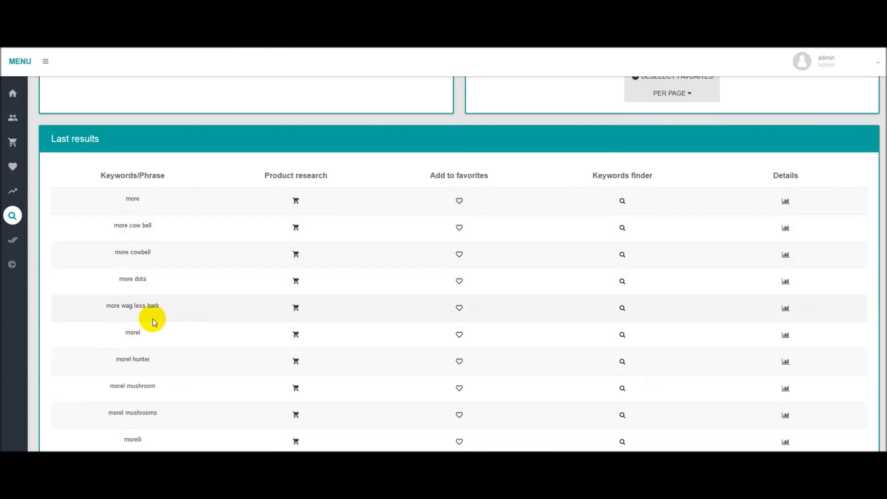
click(787, 364)
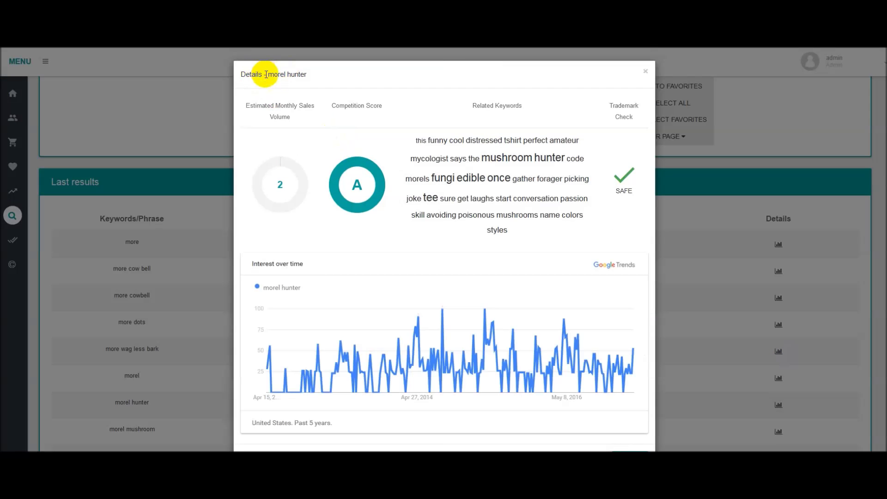
mouse_move(422, 331)
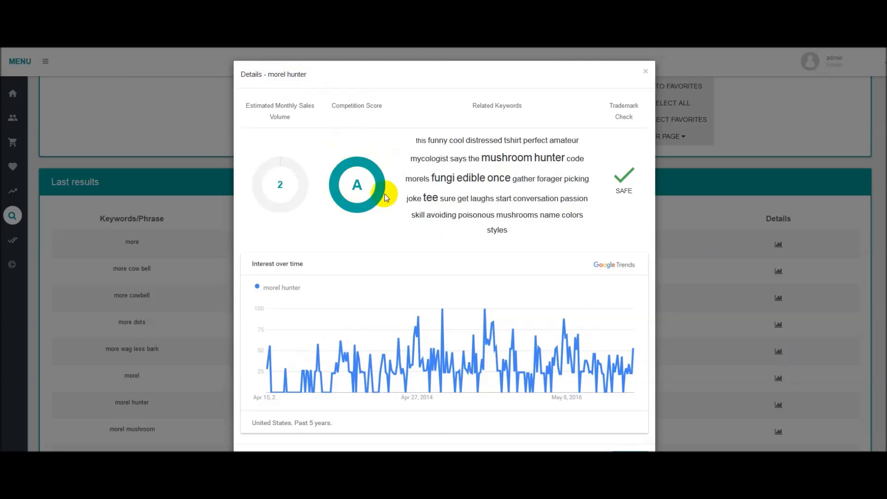
Copy the keyword 'morel hunter' from the details title and close the popup.
drag(317, 75, 268, 76)
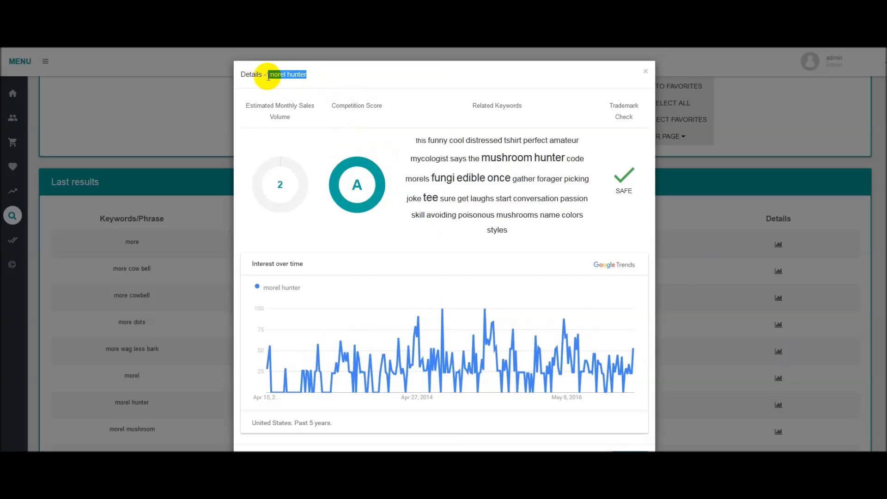
right_click(274, 78)
click(295, 84)
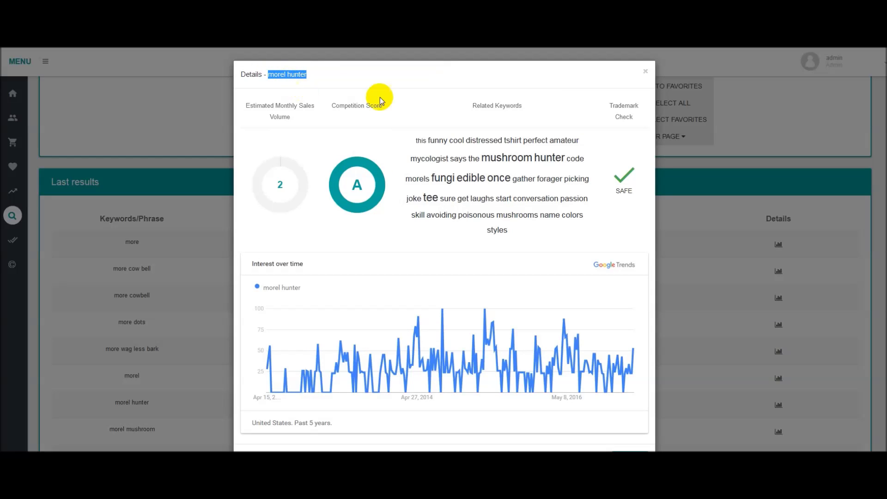
click(642, 72)
mouse_move(21, 115)
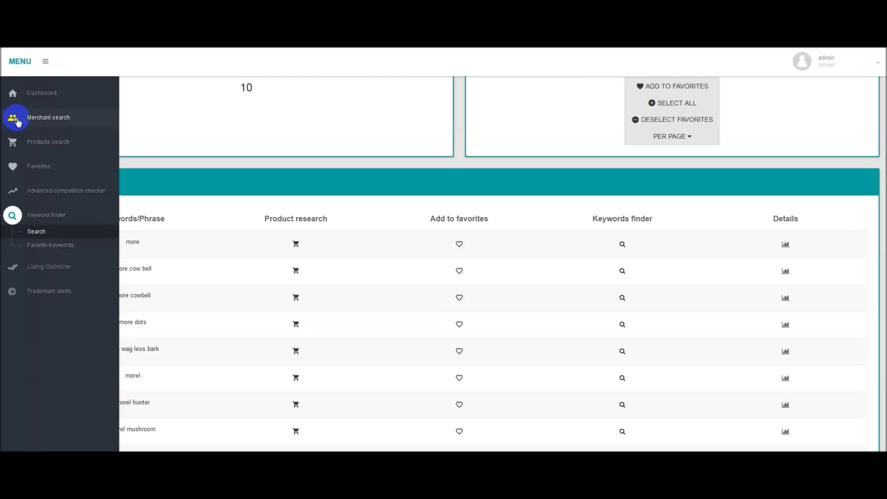